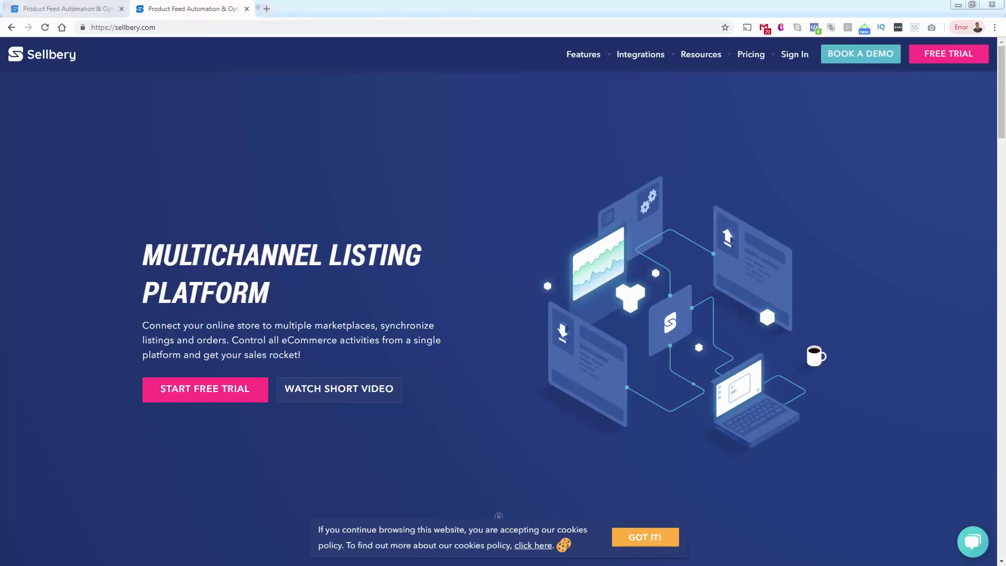
# - Scroll back to the top of the Sellbery features page and briefly highlight its heading
pyautogui.click(467, 439)
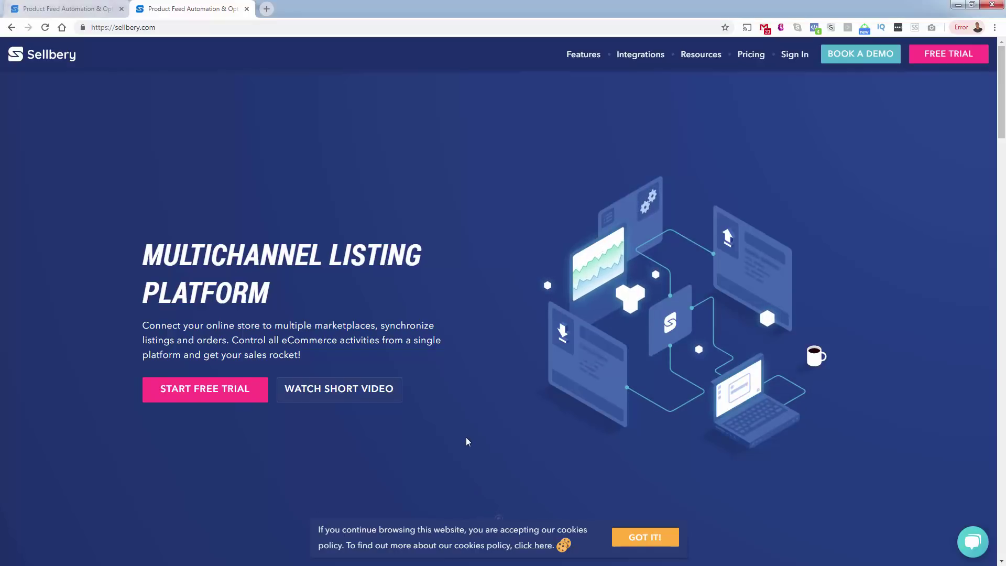
pyautogui.scroll(-20, 467, 439)
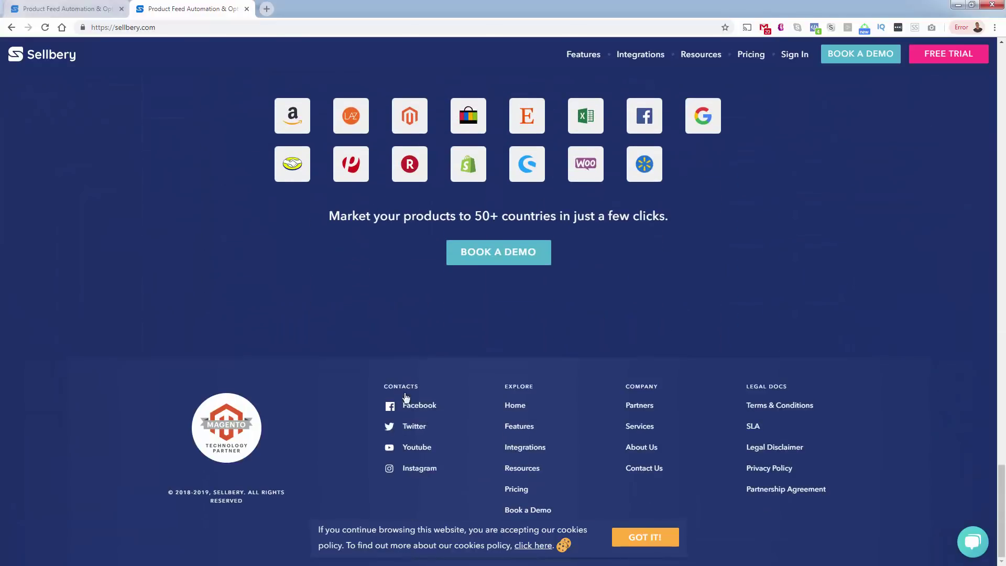
pyautogui.scroll(4, 302, 247)
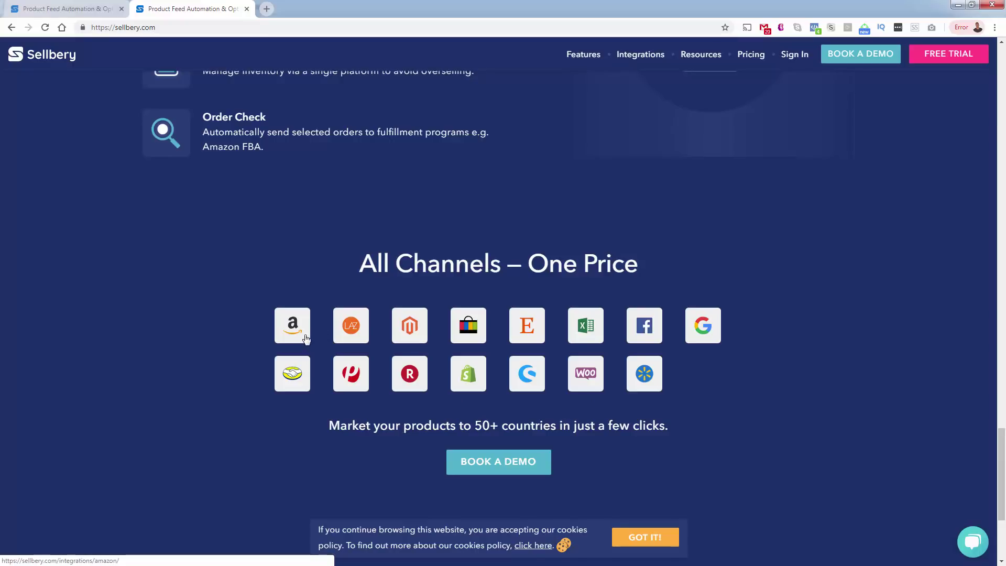
pyautogui.scroll(6, 196, 462)
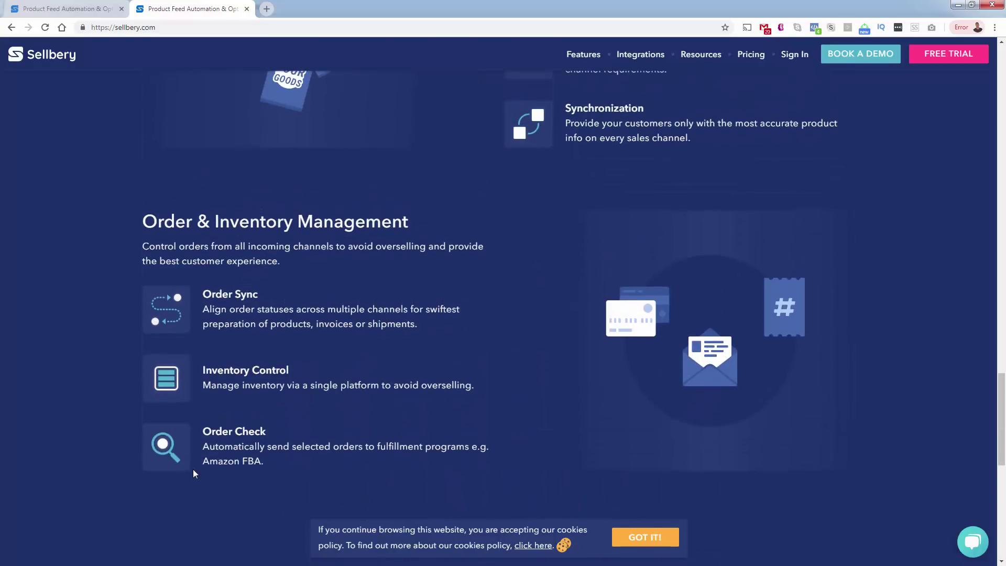
pyautogui.scroll(7, 193, 472)
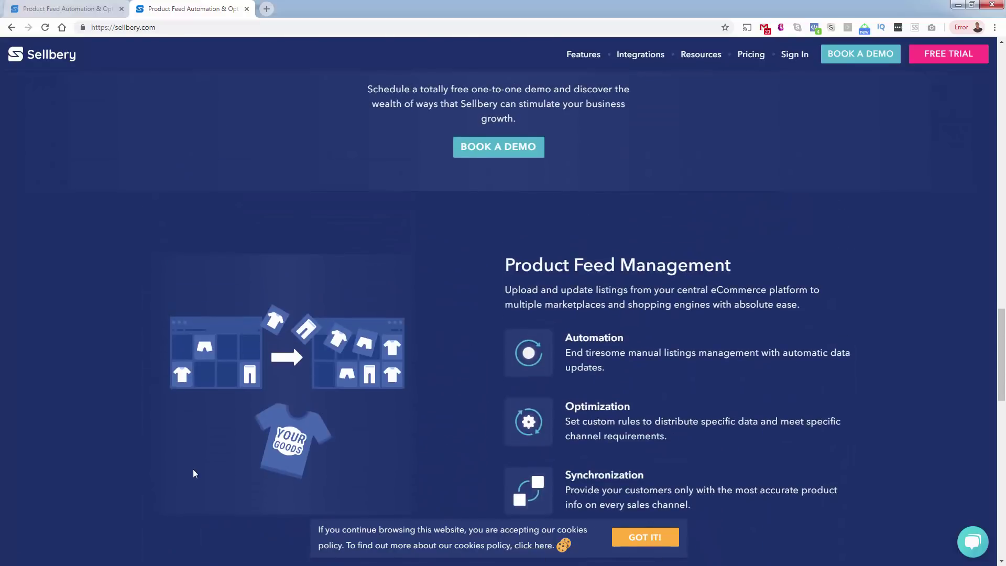
pyautogui.scroll(16, 193, 472)
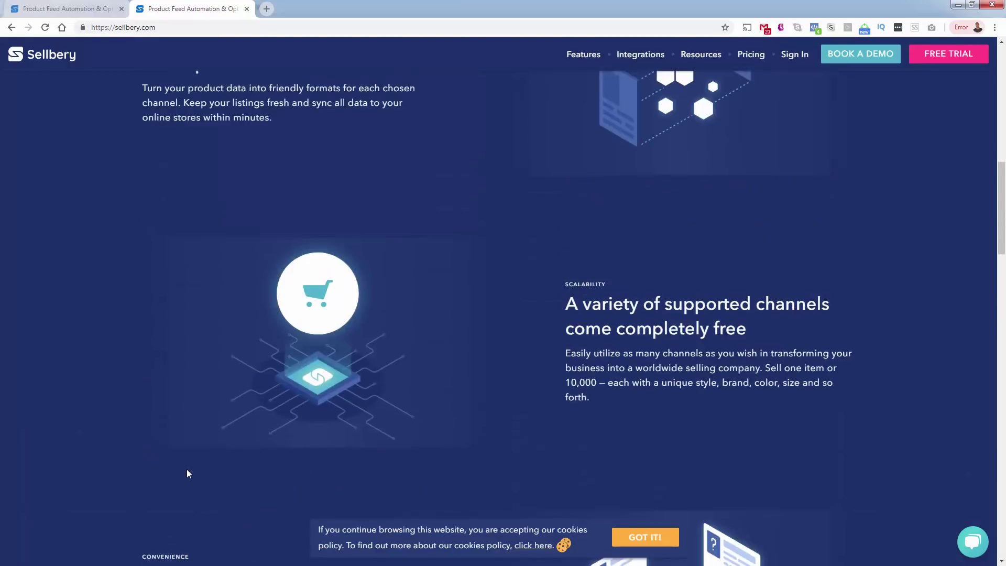
pyautogui.scroll(3, 188, 473)
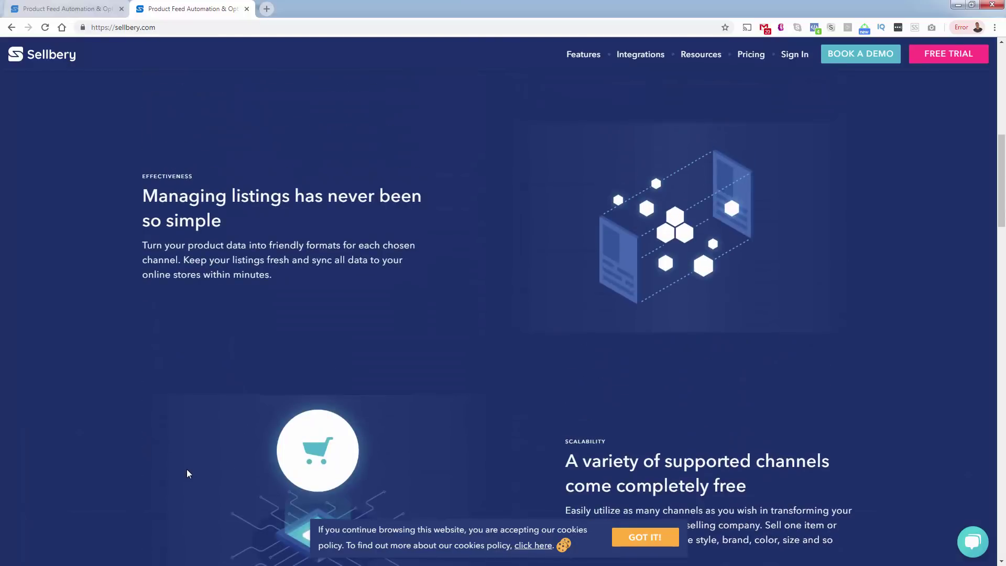
pyautogui.scroll(6, 189, 474)
pyautogui.scroll(-6, 186, 470)
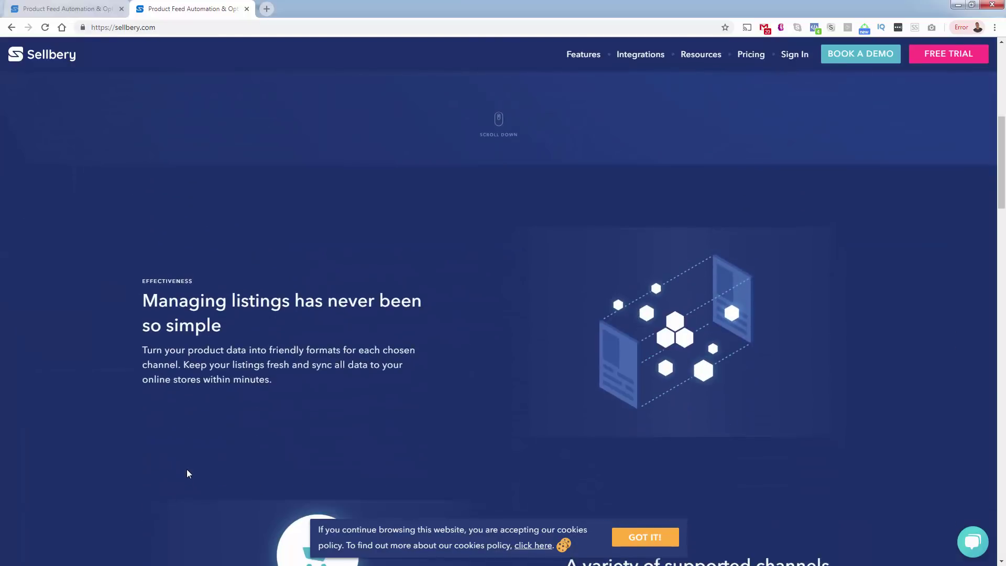
pyautogui.moveTo(142, 195); pyautogui.dragTo(223, 221)
pyautogui.click(177, 319)
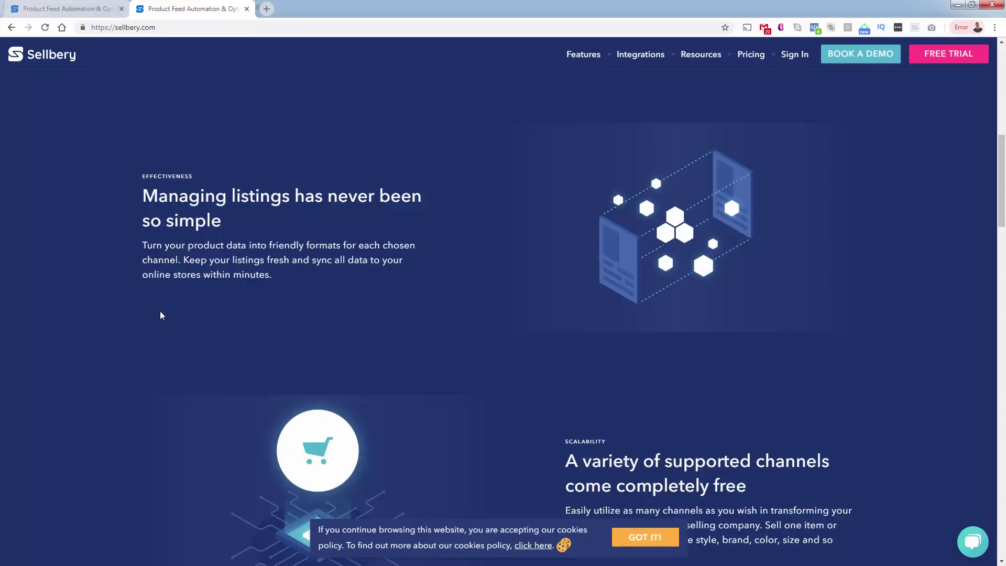
# - Read the Scalability and Synchronization sections, highlighting the Scalability paragraph and the word Synchronization
pyautogui.scroll(-4, 152, 339)
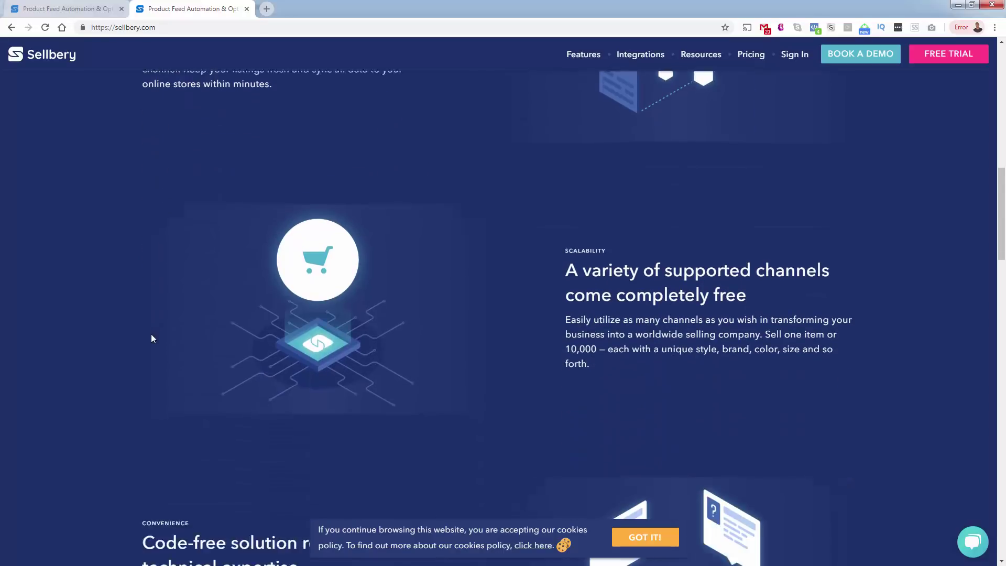
pyautogui.scroll(-2, 152, 338)
pyautogui.scroll(2, 152, 338)
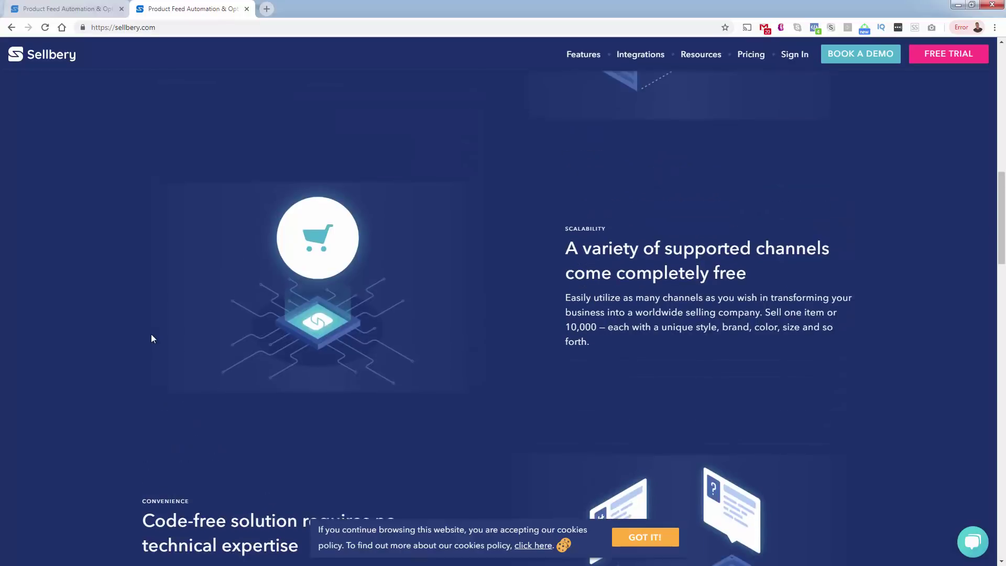
pyautogui.tripleClick(668, 334)
pyautogui.click(611, 378)
pyautogui.scroll(-2, 583, 420)
pyautogui.scroll(-3, 583, 424)
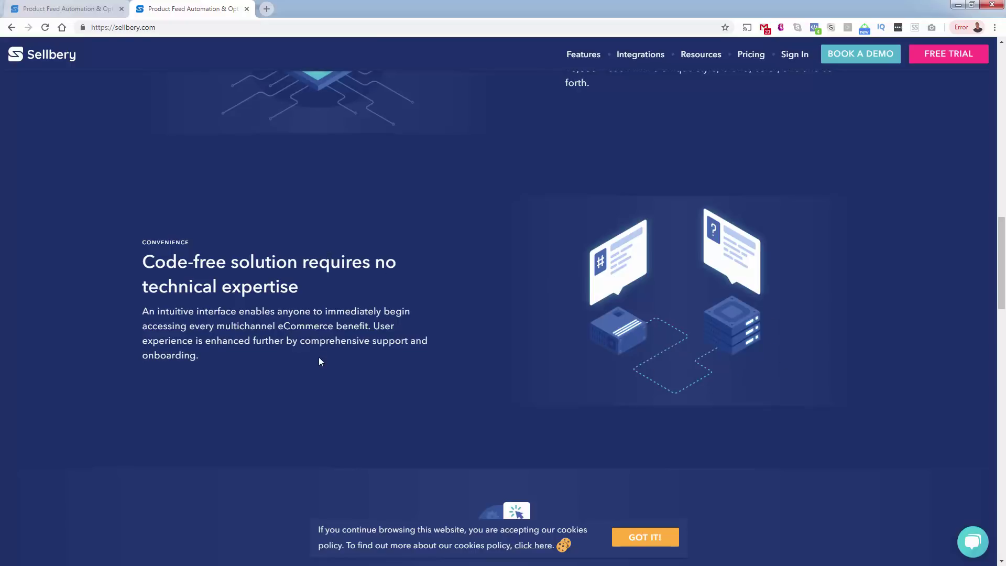
pyautogui.scroll(-9, 320, 362)
pyautogui.scroll(-3, 319, 358)
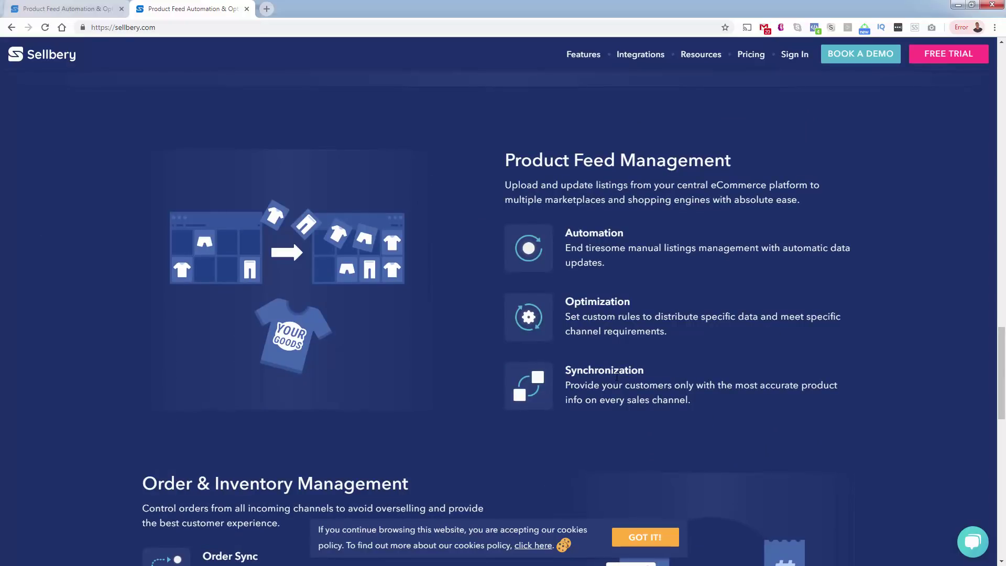
pyautogui.doubleClick(627, 364)
pyautogui.click(606, 397)
# - Scroll on to the Order Check section and highlight its description
pyautogui.scroll(-2, 144, 287)
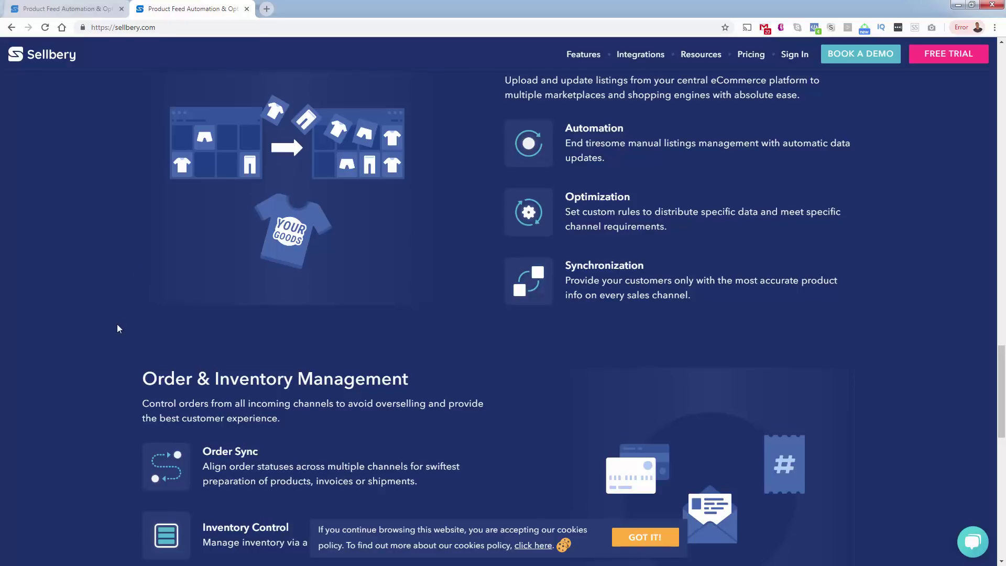
pyautogui.scroll(-5, 117, 325)
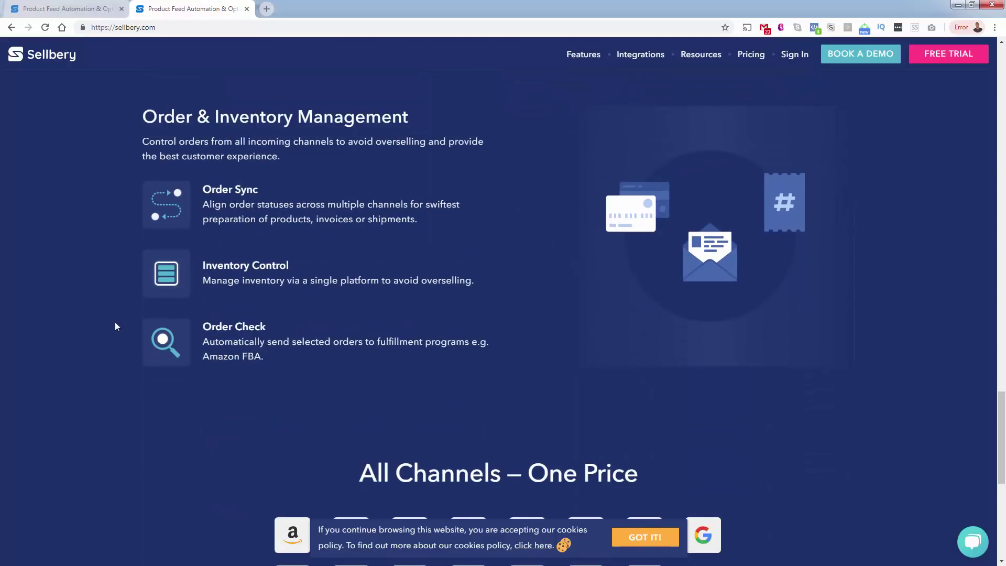
pyautogui.tripleClick(229, 348)
pyautogui.click(200, 371)
pyautogui.scroll(-5, 117, 313)
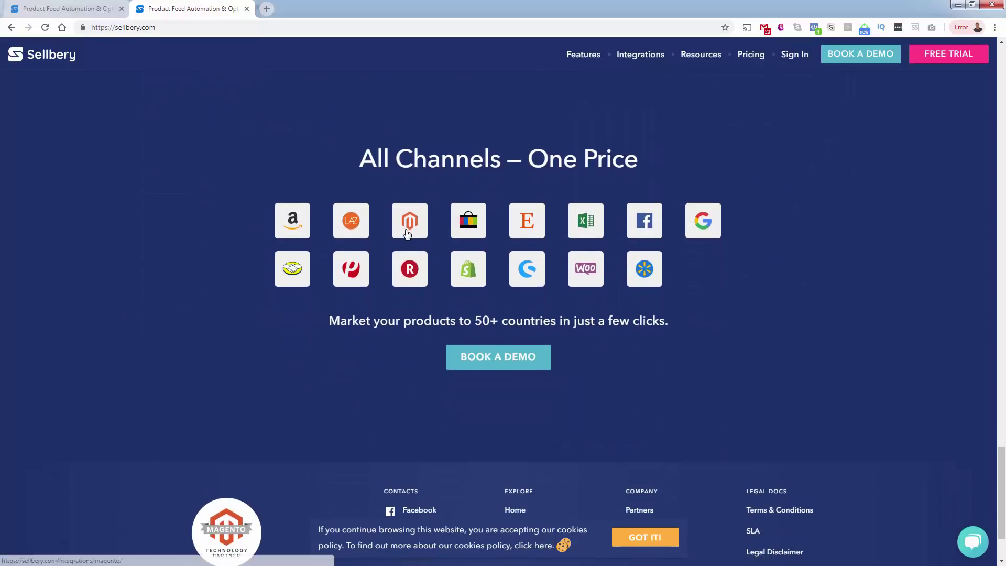
pyautogui.scroll(3, 340, 347)
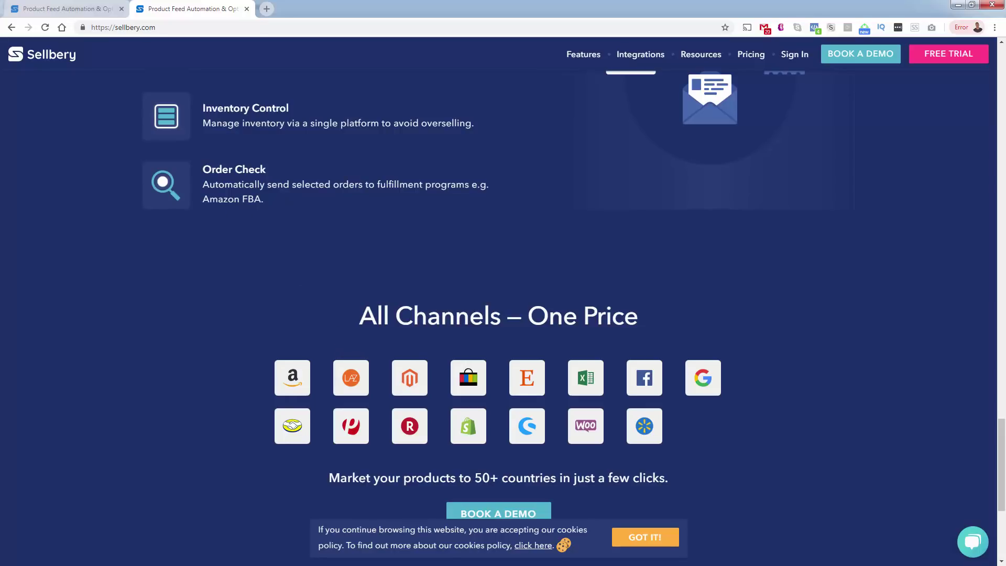
# - Switch to the Sellbery dashboard tab, try Create a new project, then go back to the Dashboard
pyautogui.hotkey('ctrl', 'shift', 'Tab')
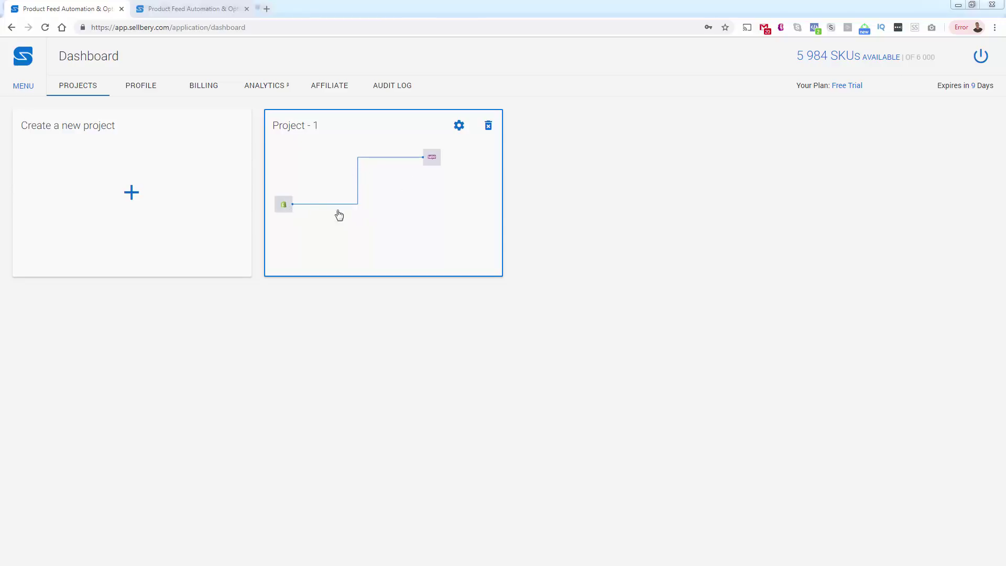
pyautogui.click(131, 205)
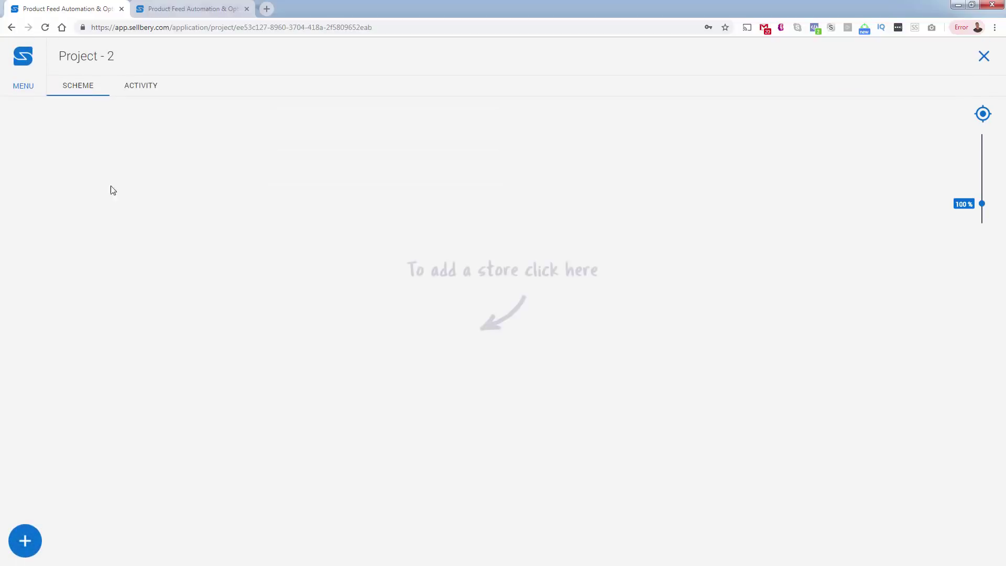
pyautogui.click(11, 27)
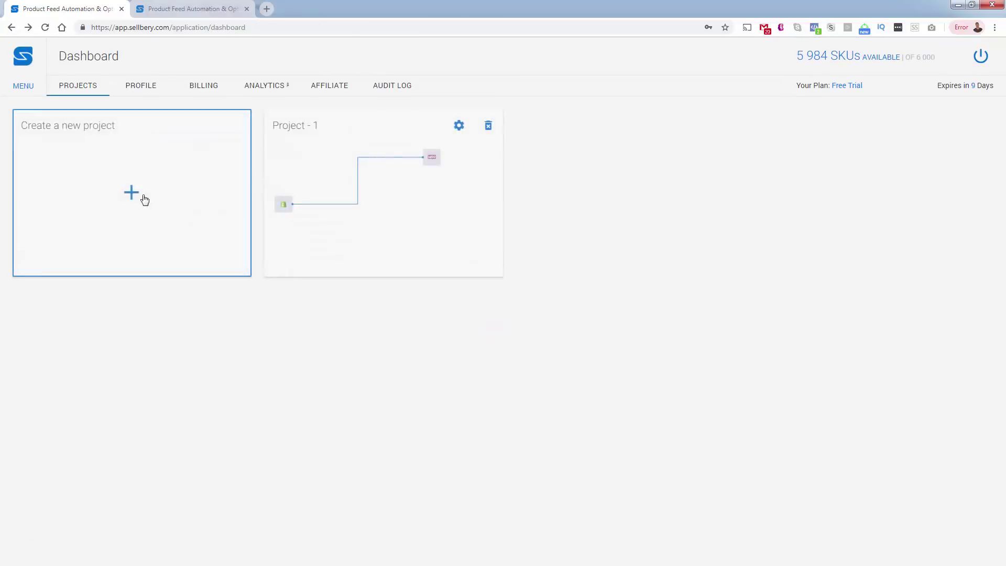
# - Open Project - 1, zoom its scheme to 56% and back to 84%, and select the Shopify node
pyautogui.click(370, 193)
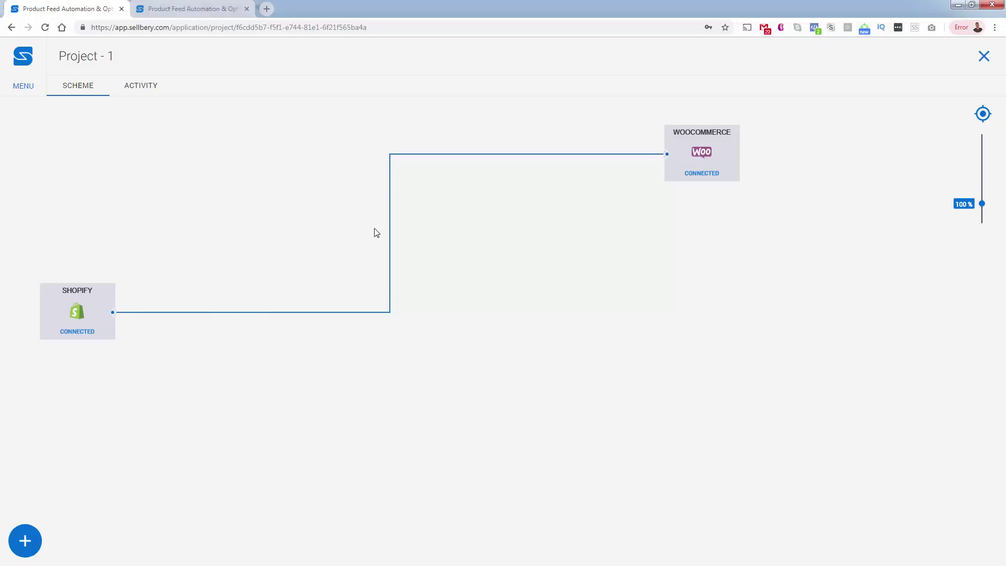
pyautogui.moveTo(983, 204); pyautogui.dragTo(981, 155)
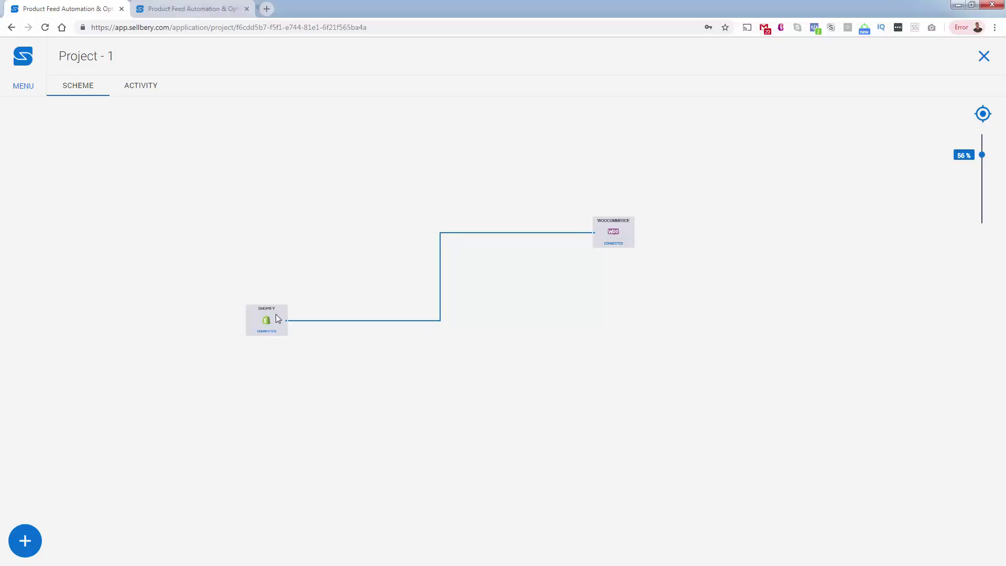
pyautogui.moveTo(982, 156); pyautogui.dragTo(983, 189)
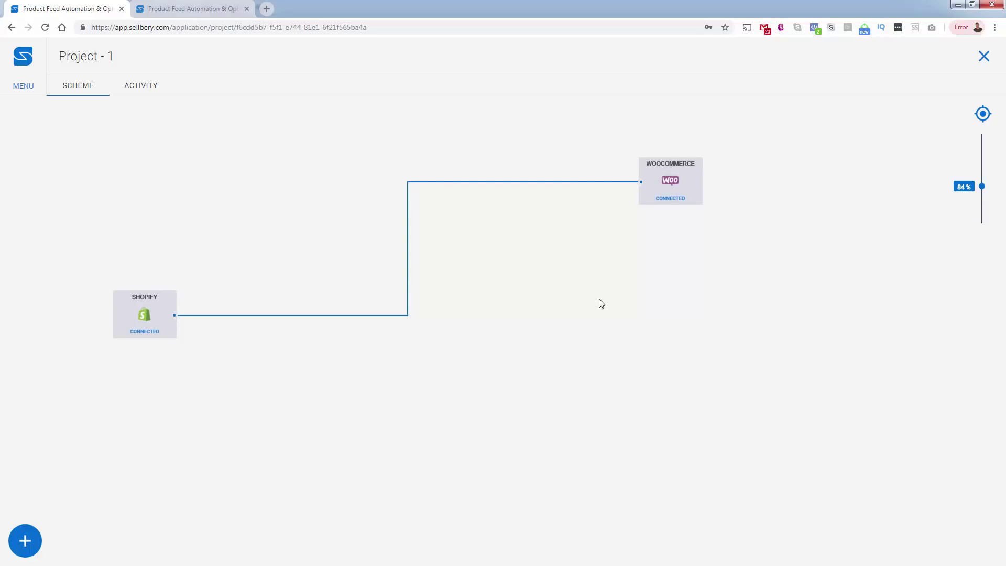
pyautogui.click(159, 316)
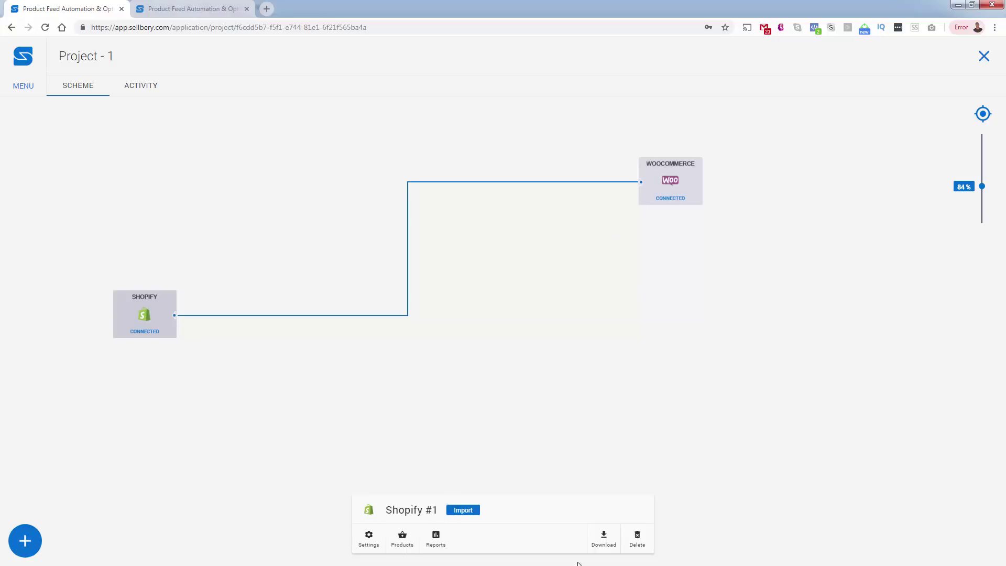
# - Download the products from the Shopify #1 store, 20 in total
pyautogui.click(593, 544)
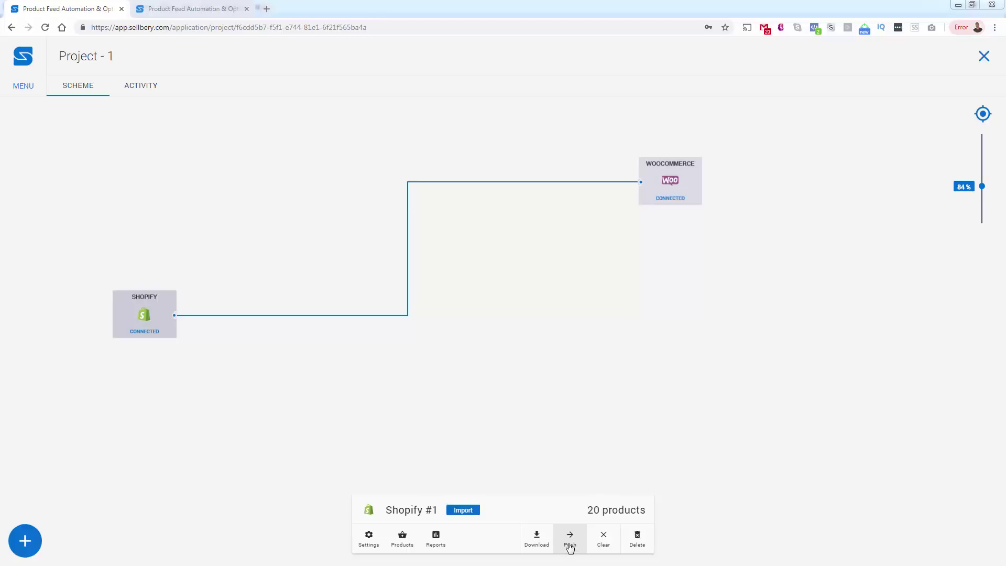
# - Push the 20 Shopify products onward and open the WooCommerce #1 panel
pyautogui.click(570, 548)
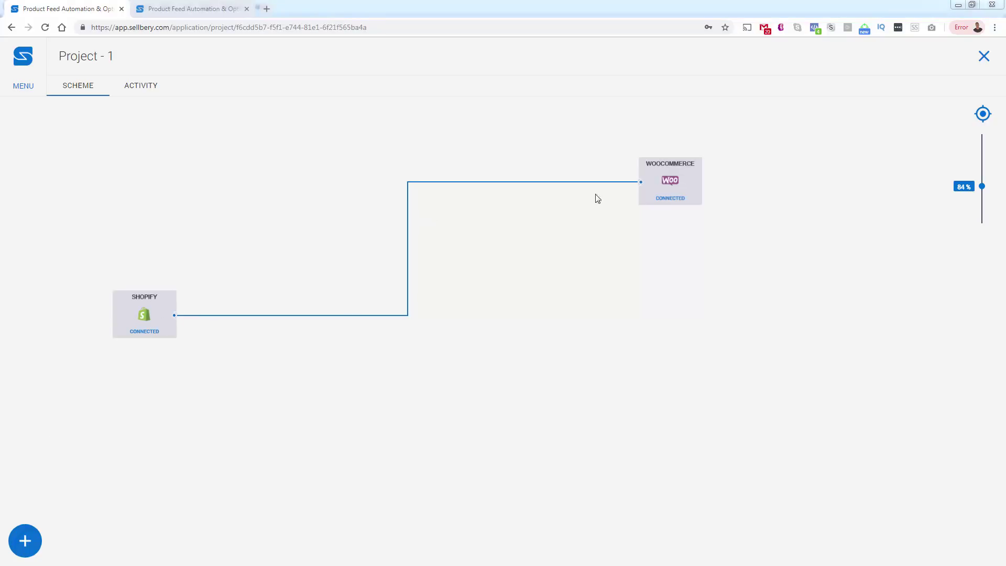
pyautogui.click(672, 183)
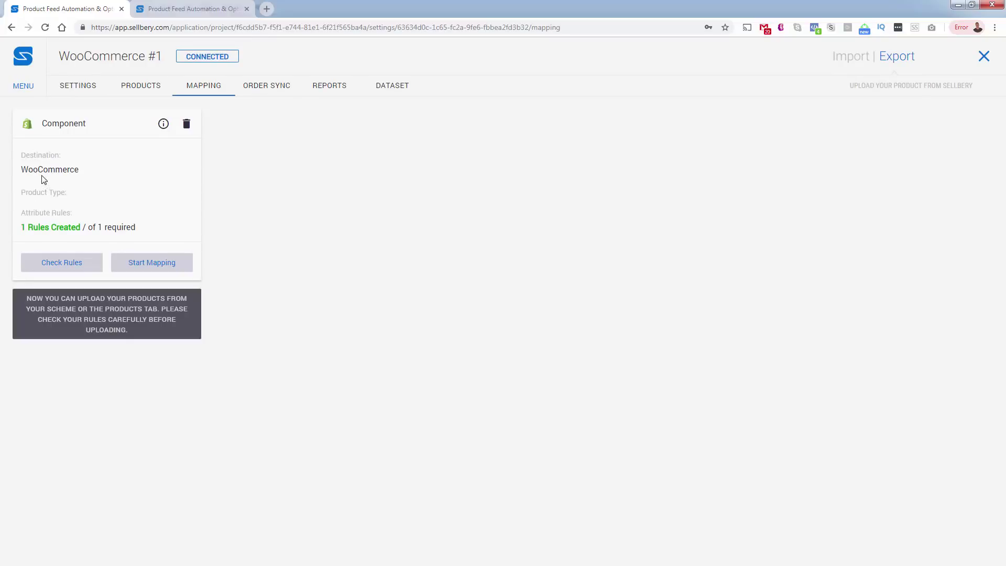
# - Open the Start Mapping editor and scroll through the Shopify and WooCommerce attribute lists
pyautogui.doubleClick(27, 168)
pyautogui.click(27, 168)
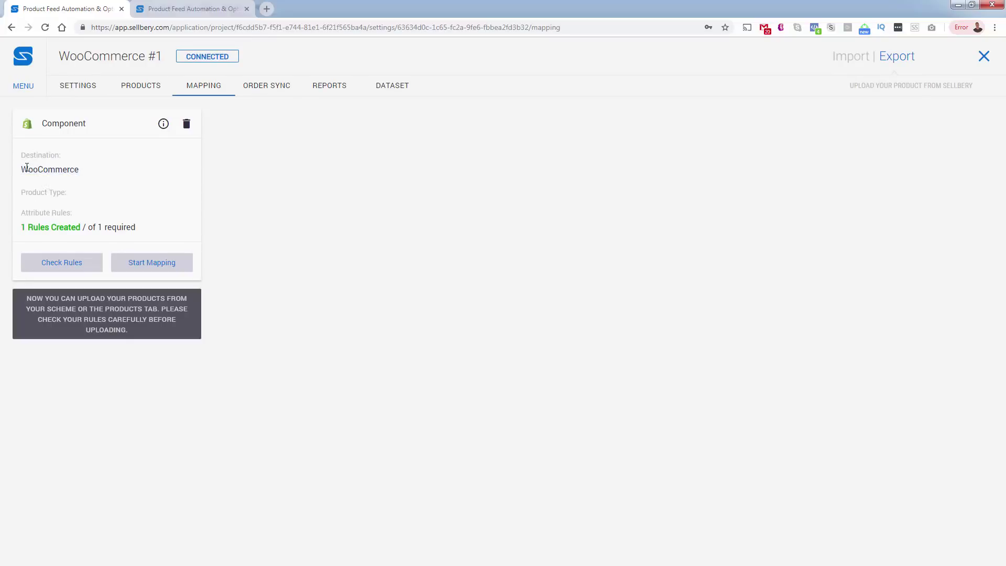
pyautogui.click(186, 270)
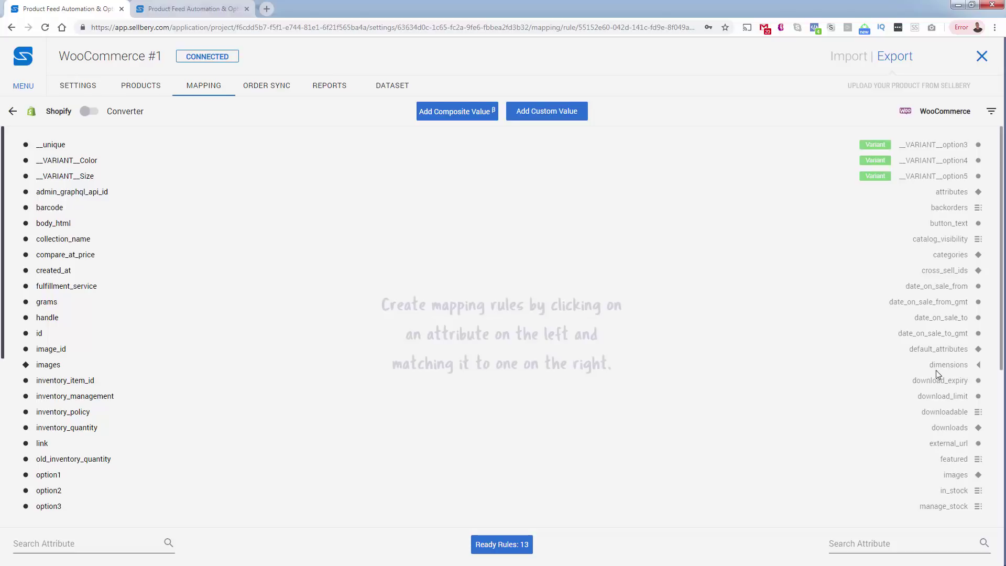
pyautogui.scroll(-5, 937, 370)
pyautogui.scroll(5, 938, 377)
pyautogui.scroll(-5, 57, 387)
pyautogui.scroll(4, 50, 398)
pyautogui.scroll(-4, 47, 391)
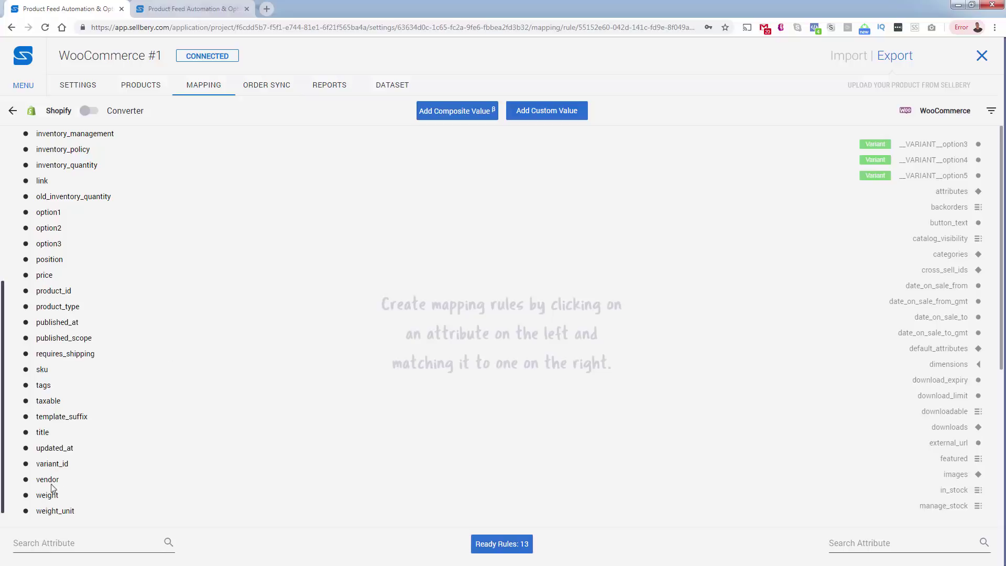
pyautogui.scroll(5, 54, 387)
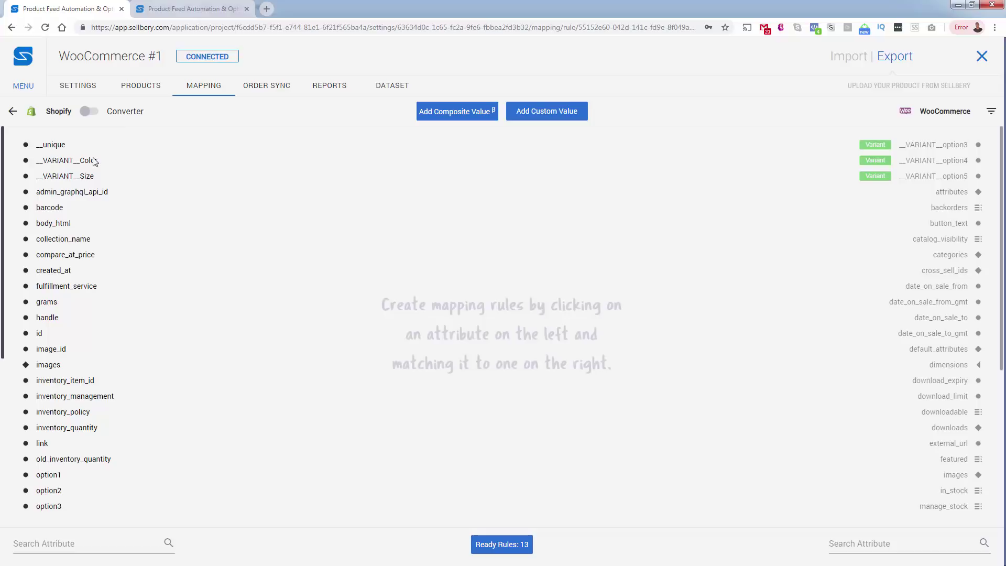
# - List the 13 ready mapping rules, then go back to the Project - 1 scheme
pyautogui.click(517, 544)
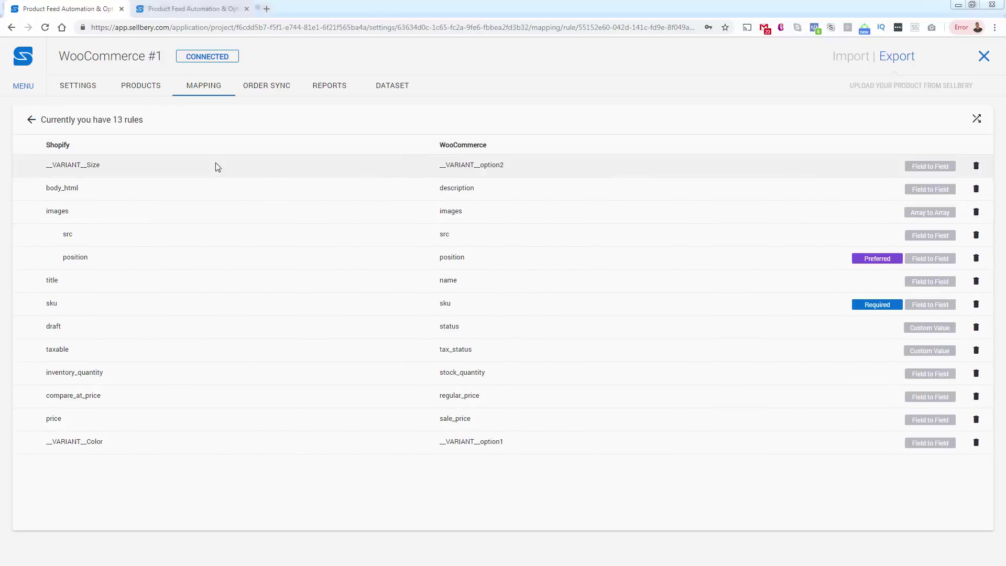
pyautogui.hotkey('alt', 'Left')
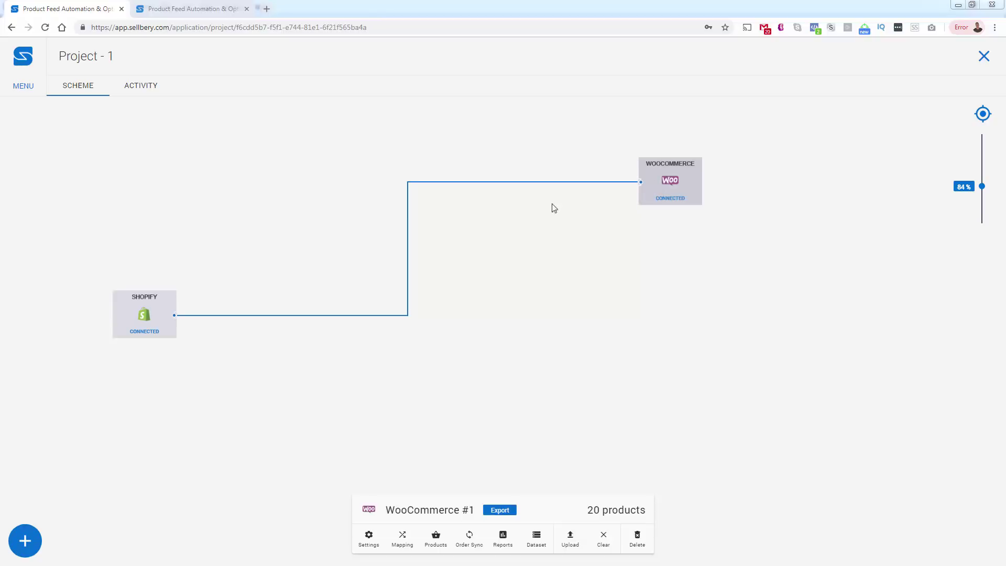
# - Upload the 20 mapped products from the WooCommerce #1 action panel
pyautogui.click(569, 540)
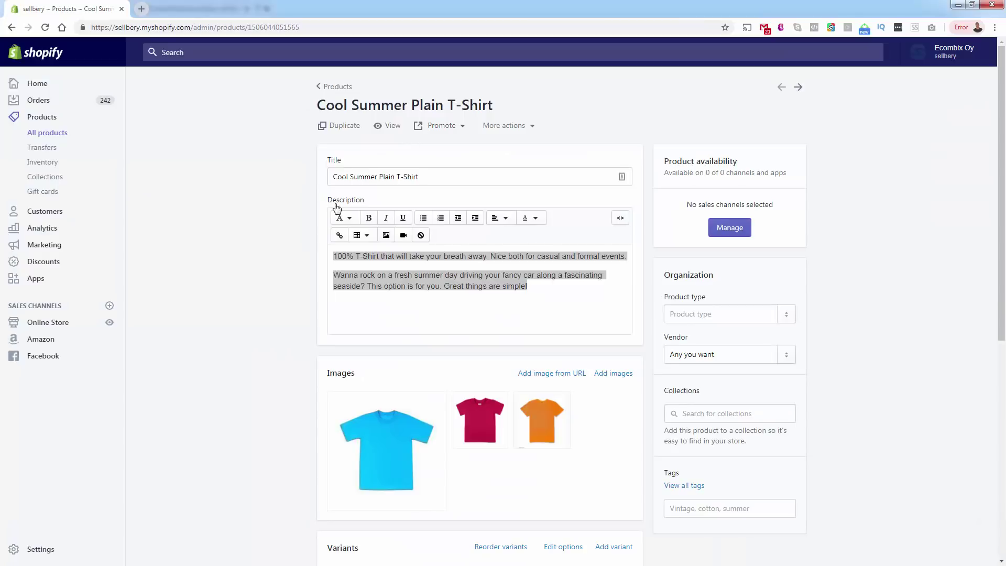
# - Check the Cool Summer Plain T-Shirt's title, description and variants, then return to Sellbery's Project - 1
pyautogui.click(275, 299)
pyautogui.click(362, 235)
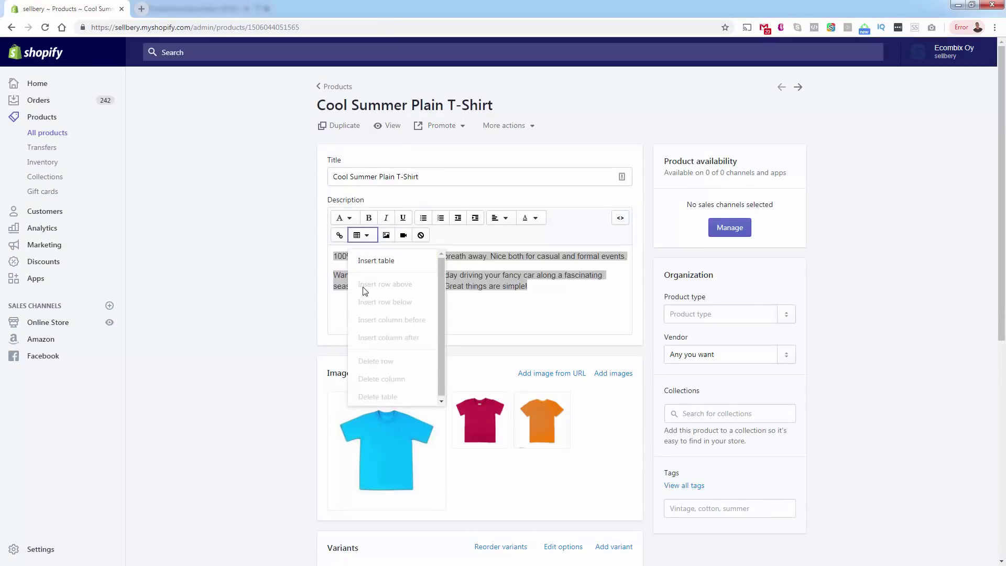
pyautogui.click(292, 292)
pyautogui.tripleClick(482, 173)
pyautogui.click(441, 287)
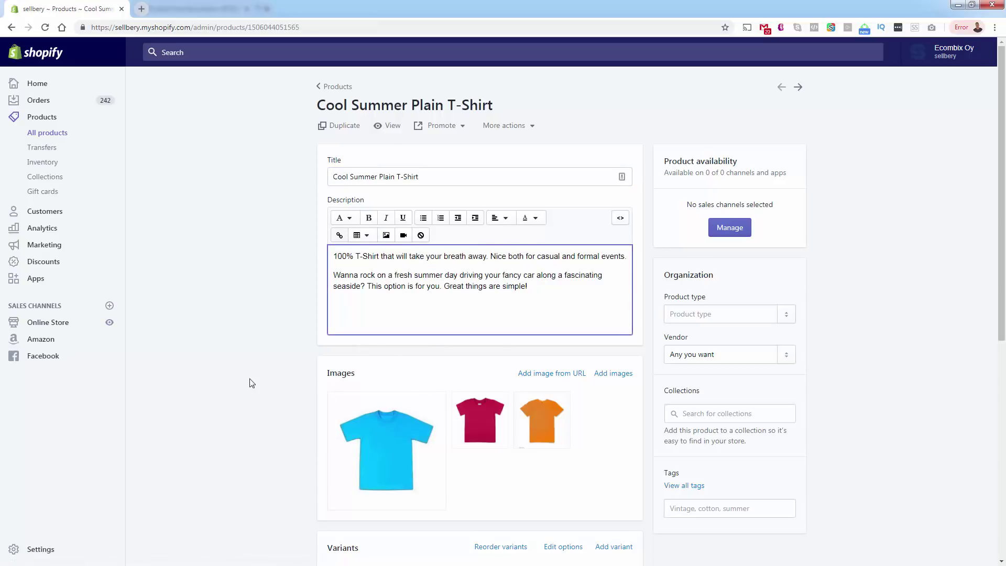
pyautogui.scroll(-4, 258, 361)
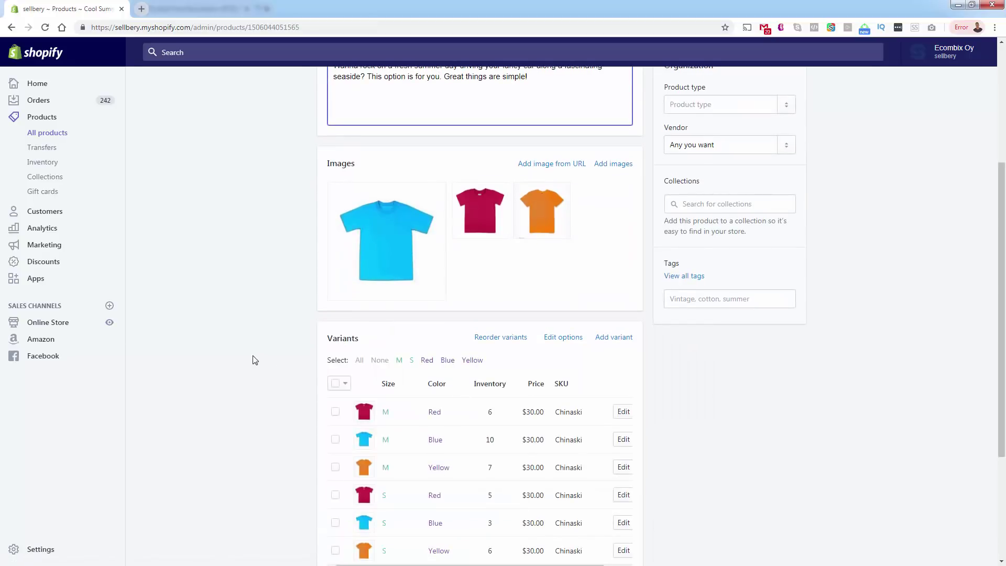
pyautogui.scroll(4, 297, 430)
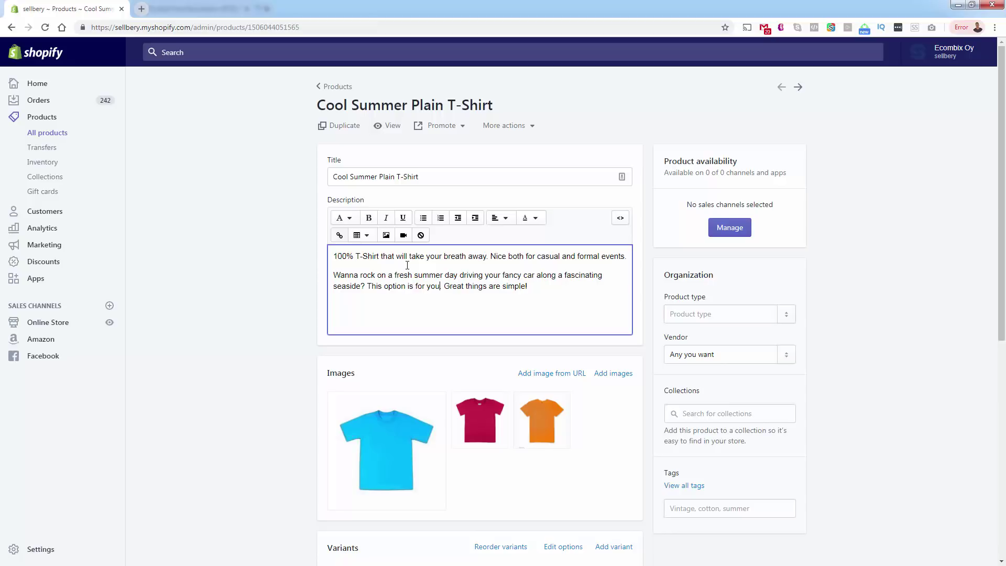
pyautogui.click(170, 300)
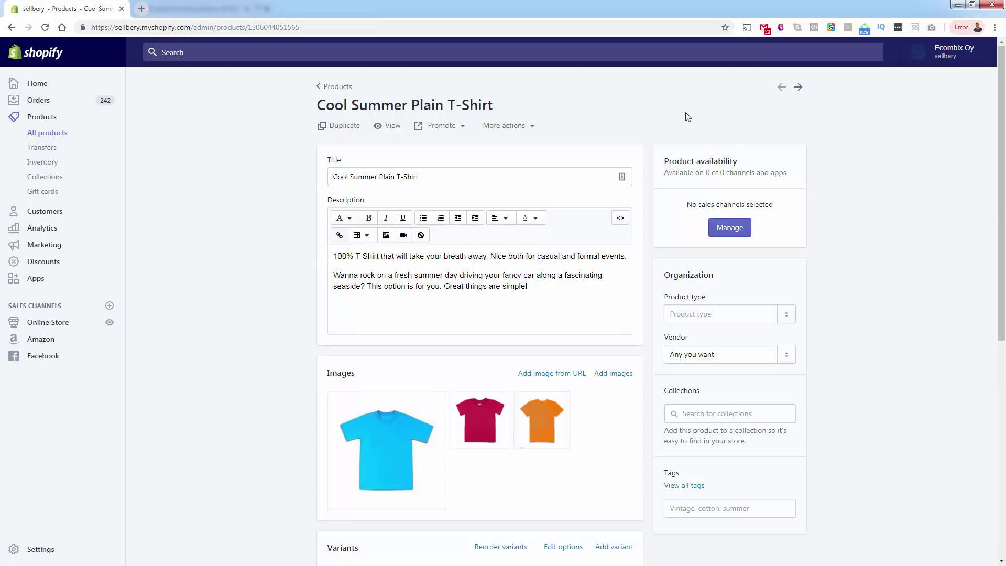
pyautogui.click(959, 7)
pyautogui.click(602, 196)
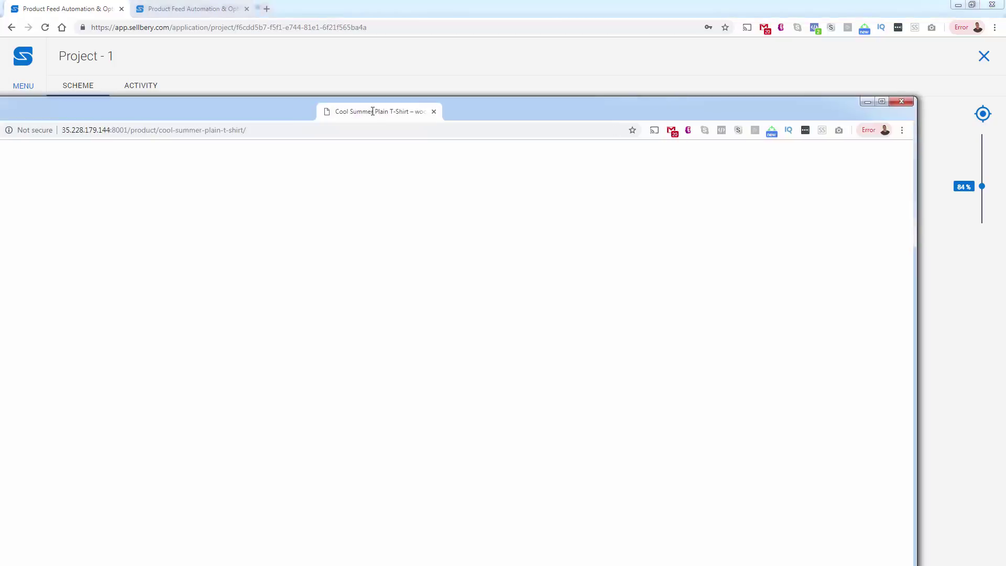
pyautogui.moveTo(370, 110); pyautogui.dragTo(373, 111)
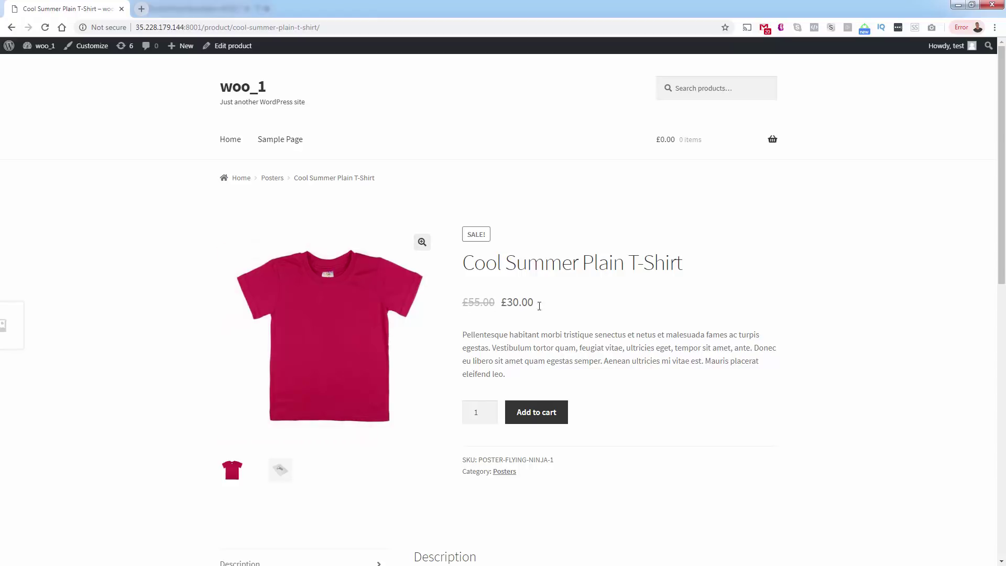
pyautogui.click(956, 6)
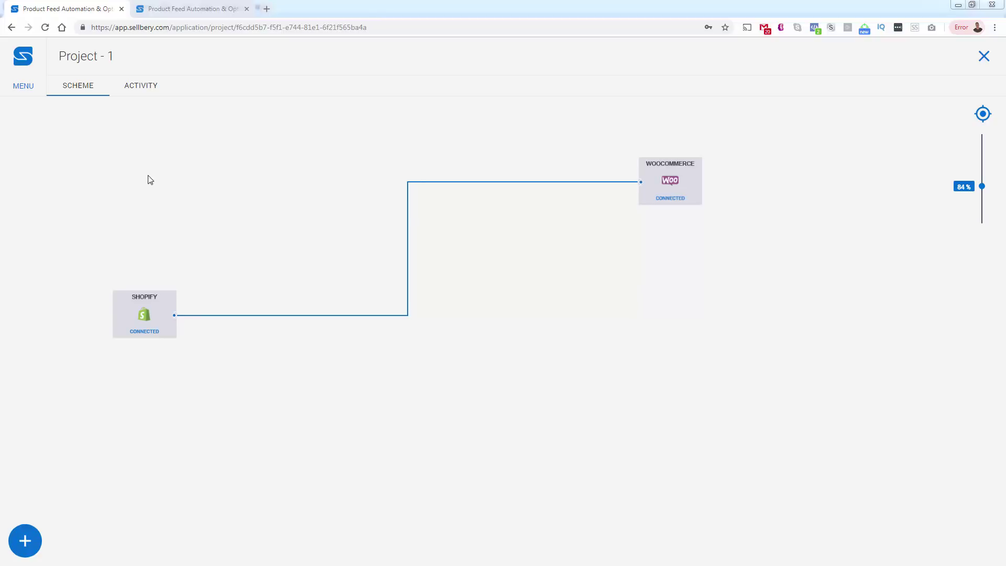
# - Open the WooCommerce #1 store settings and view its Order Sync sources
pyautogui.click(653, 194)
pyautogui.doubleClick(654, 194)
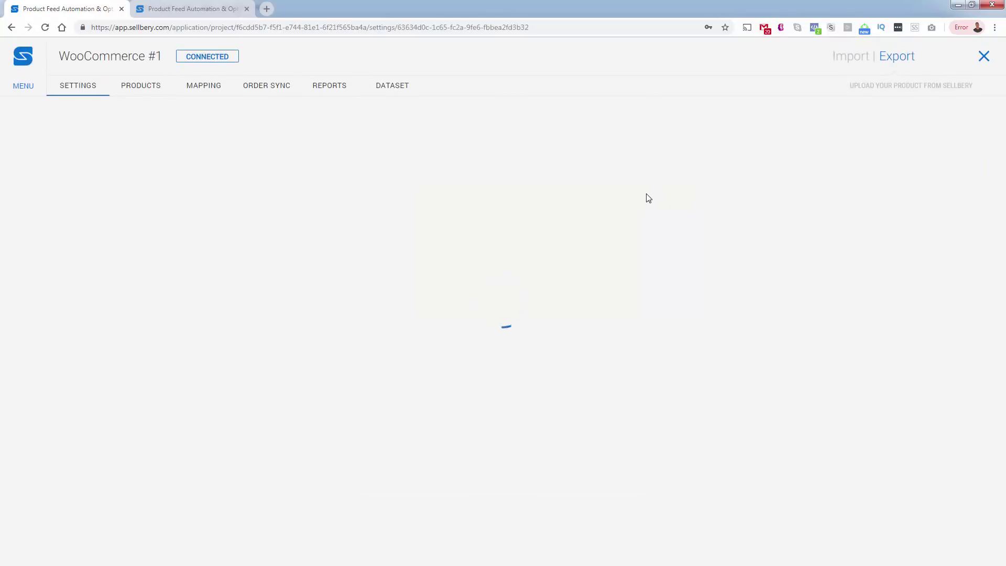
pyautogui.click(268, 95)
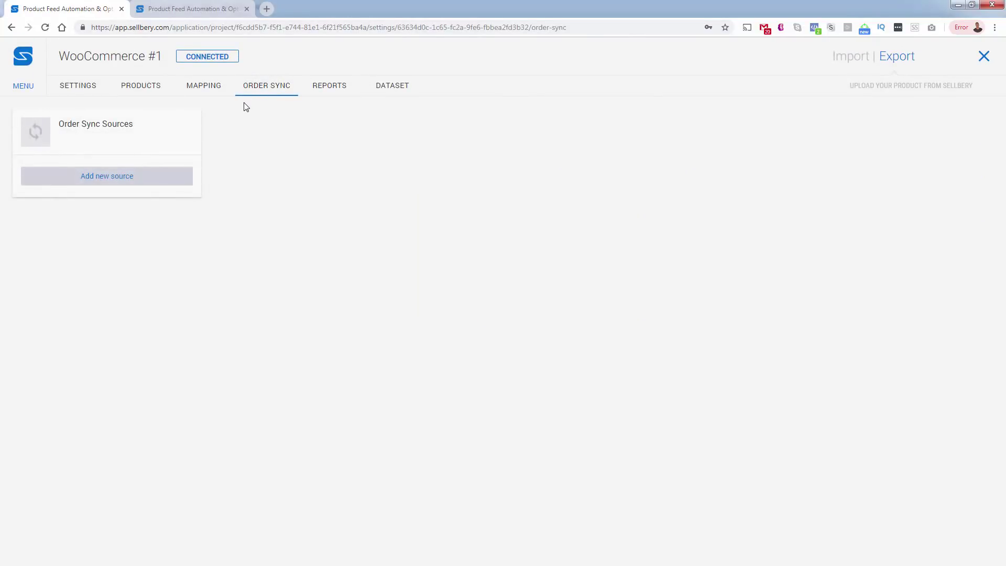
# - Go to the Projects dashboard and show the Billing tab with 5 964 of 6 000 SKUs
pyautogui.click(22, 90)
pyautogui.click(29, 117)
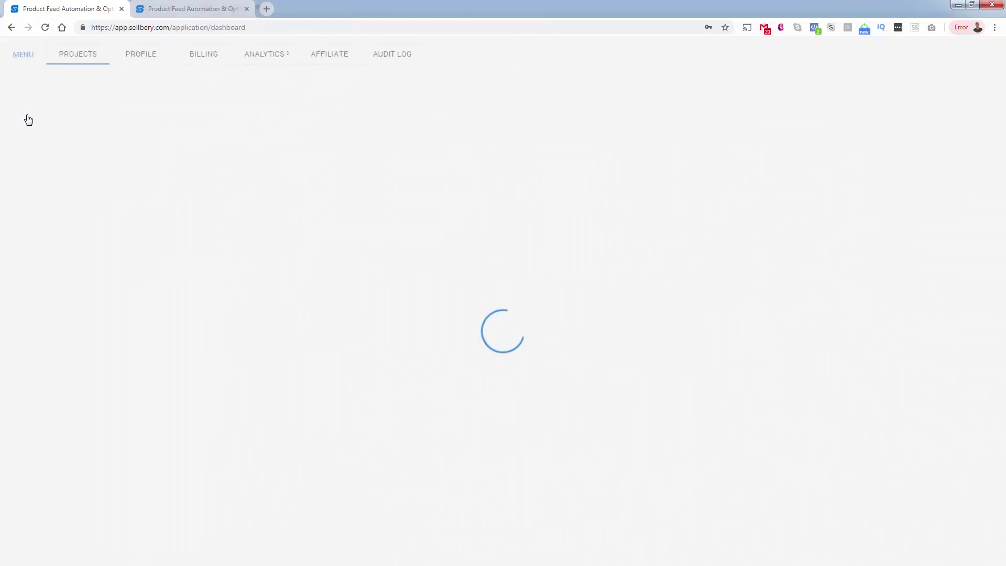
pyautogui.click(205, 88)
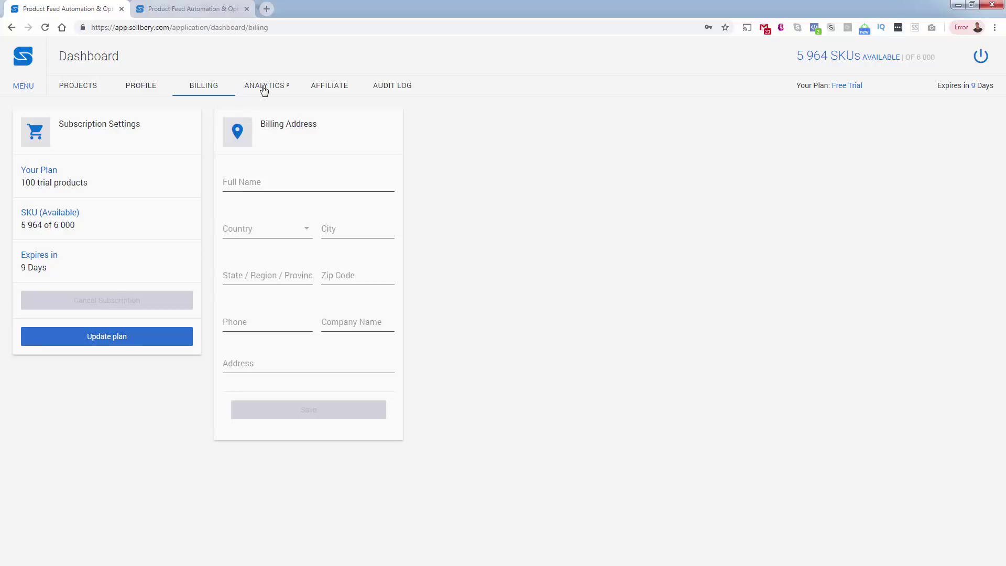
# - Look through the Analytics, Audit Log, Billing and Profile tabs, then go back to Projects
pyautogui.click(264, 88)
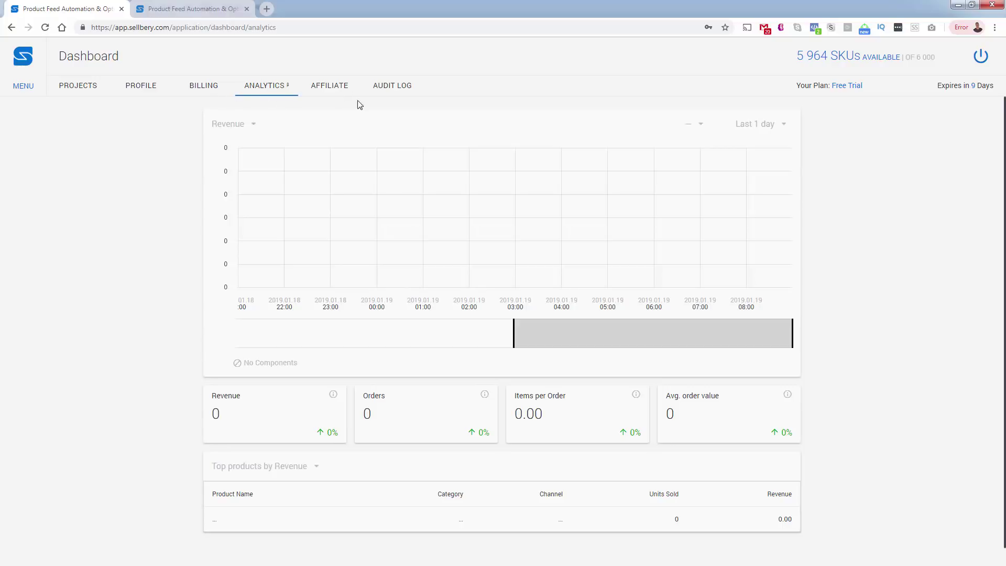
pyautogui.click(373, 91)
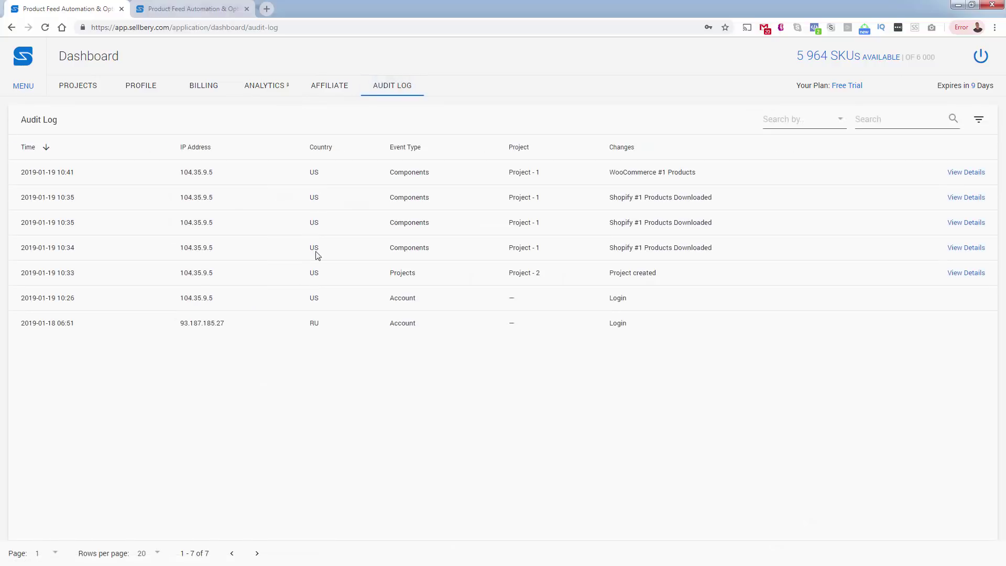
pyautogui.click(212, 91)
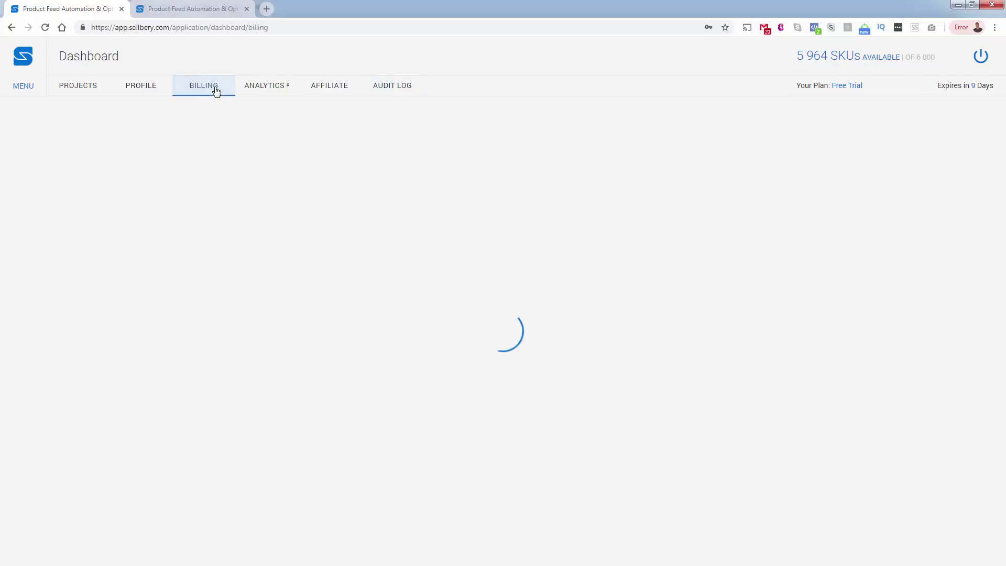
pyautogui.click(142, 91)
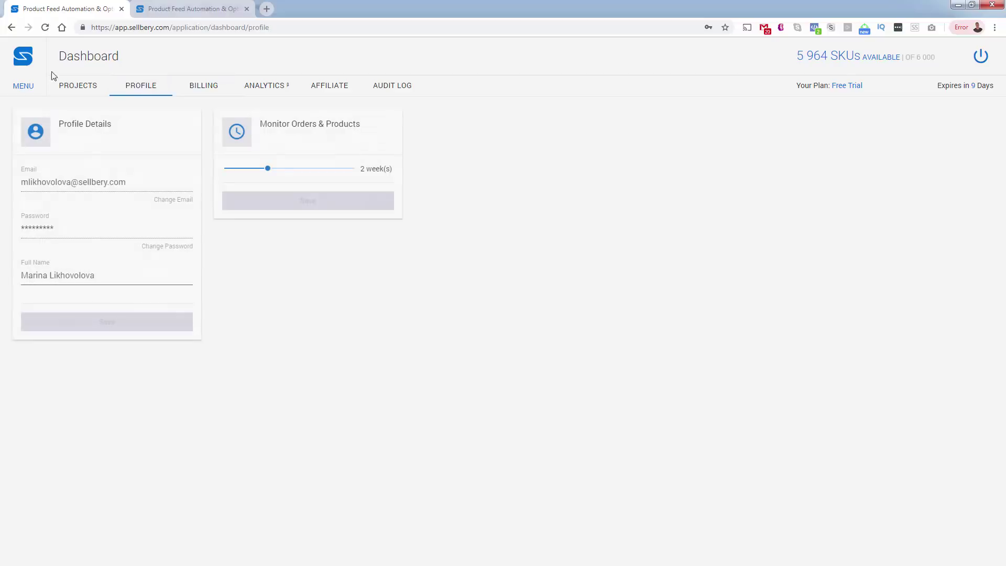
pyautogui.click(64, 88)
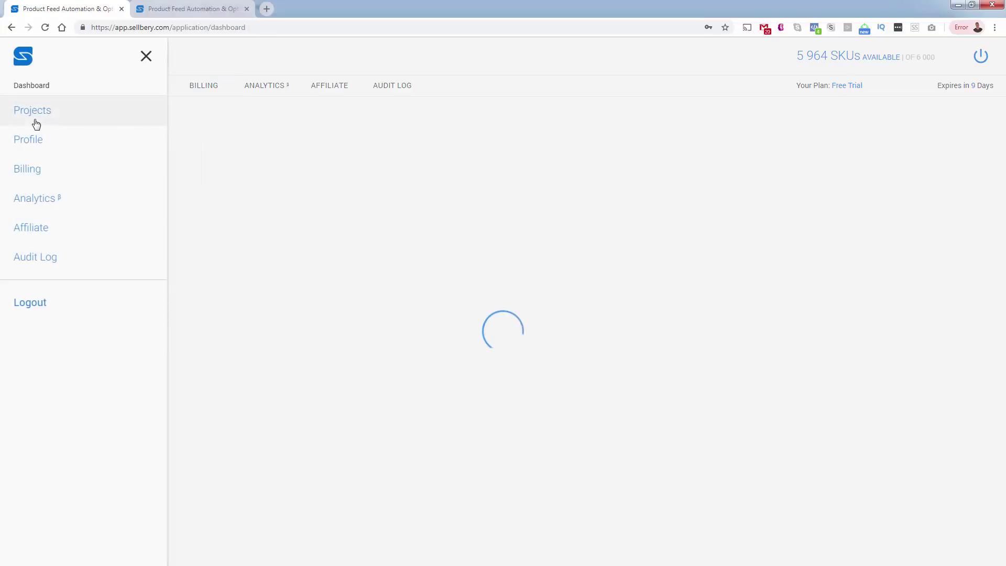
pyautogui.click(33, 117)
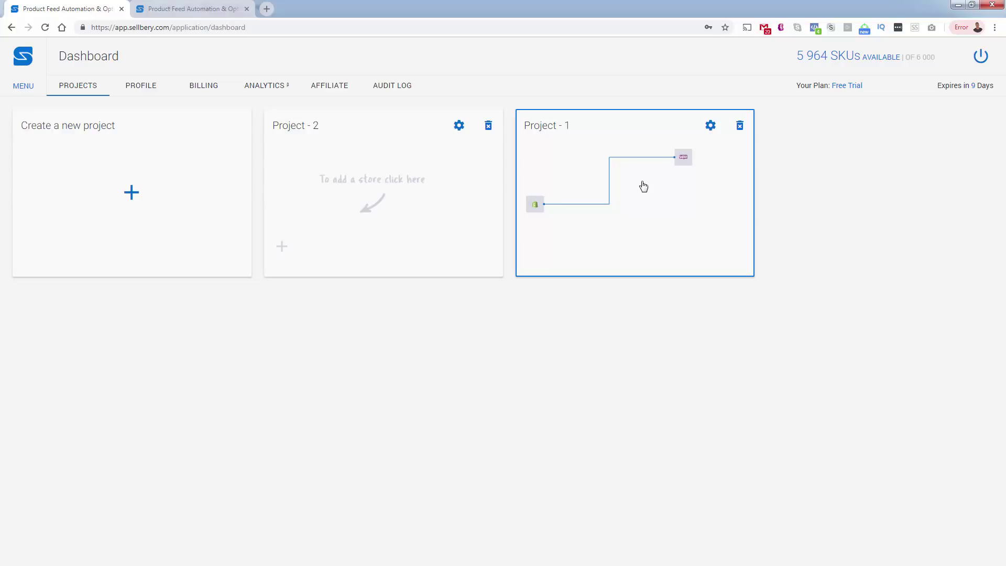
# - Return to the sellbery.com tab and scroll up to the Multichannel Listing Platform hero text
pyautogui.click(190, 9)
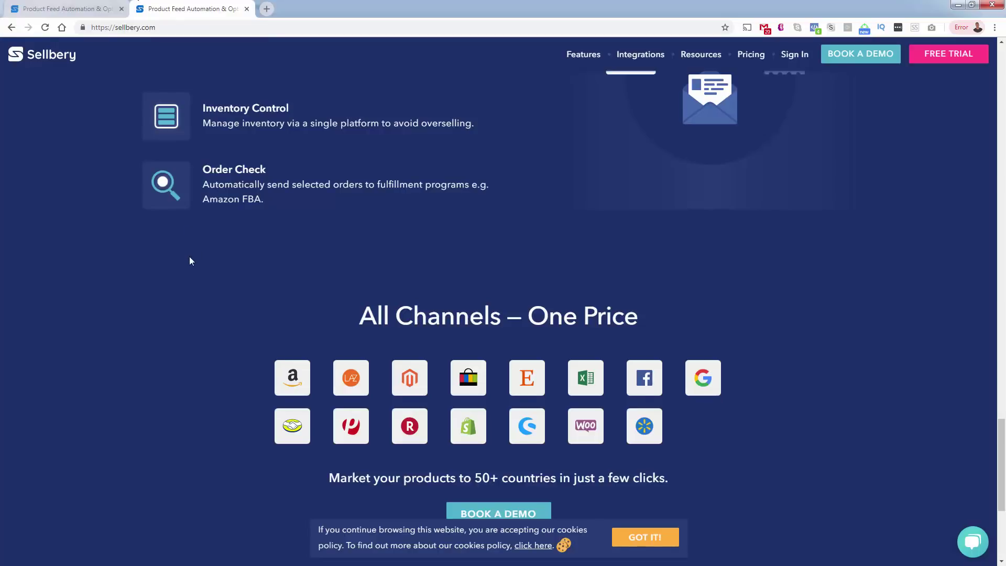
pyautogui.scroll(20, 190, 260)
pyautogui.doubleClick(165, 340)
pyautogui.click(144, 300)
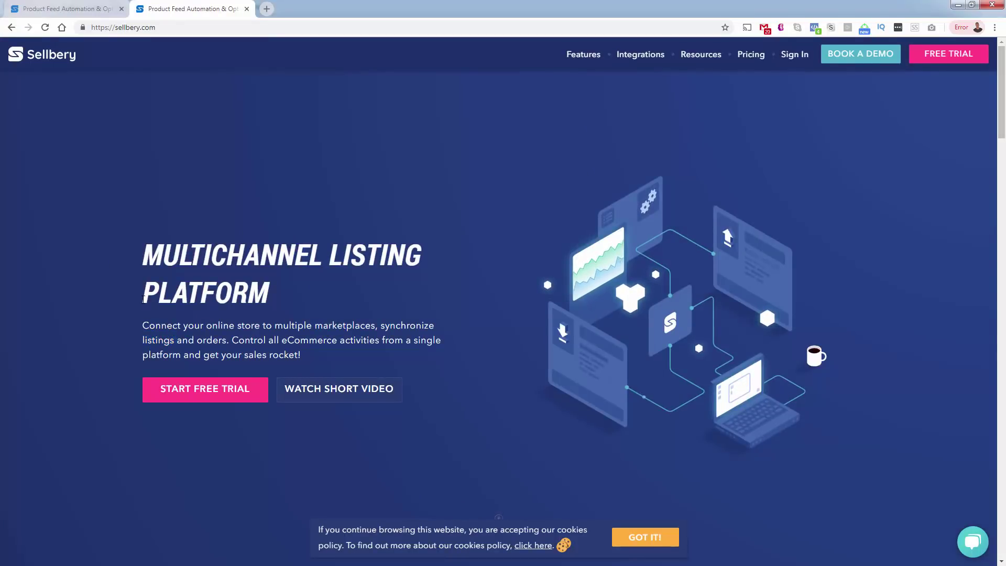